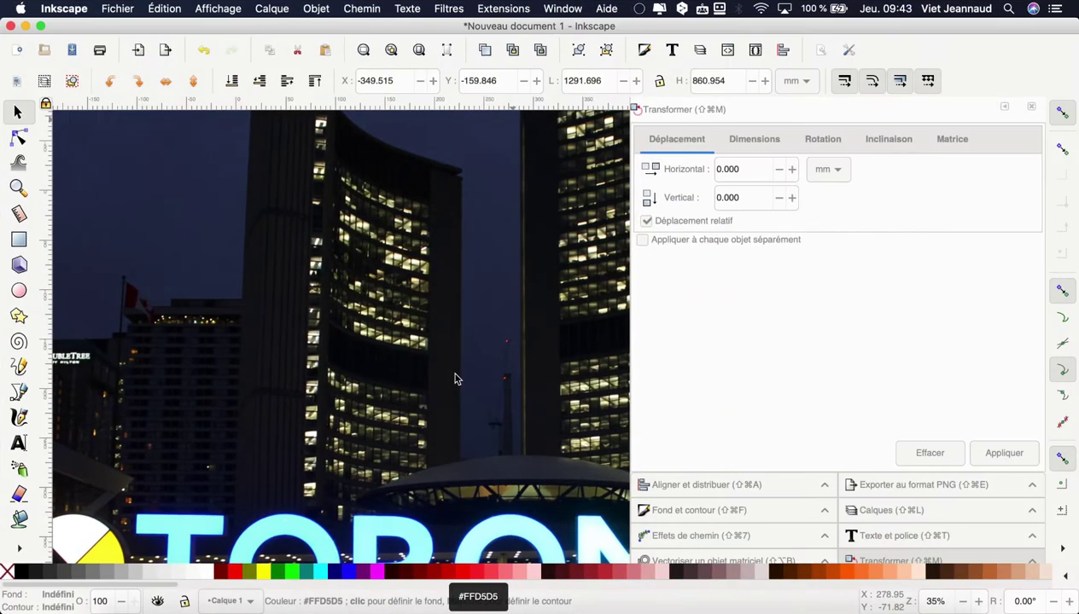
Step: Select the Toronto night photo and zoom out until the whole image is visible
left_click(454, 379)
scroll(454, 379, "down", 1, "ctrl")
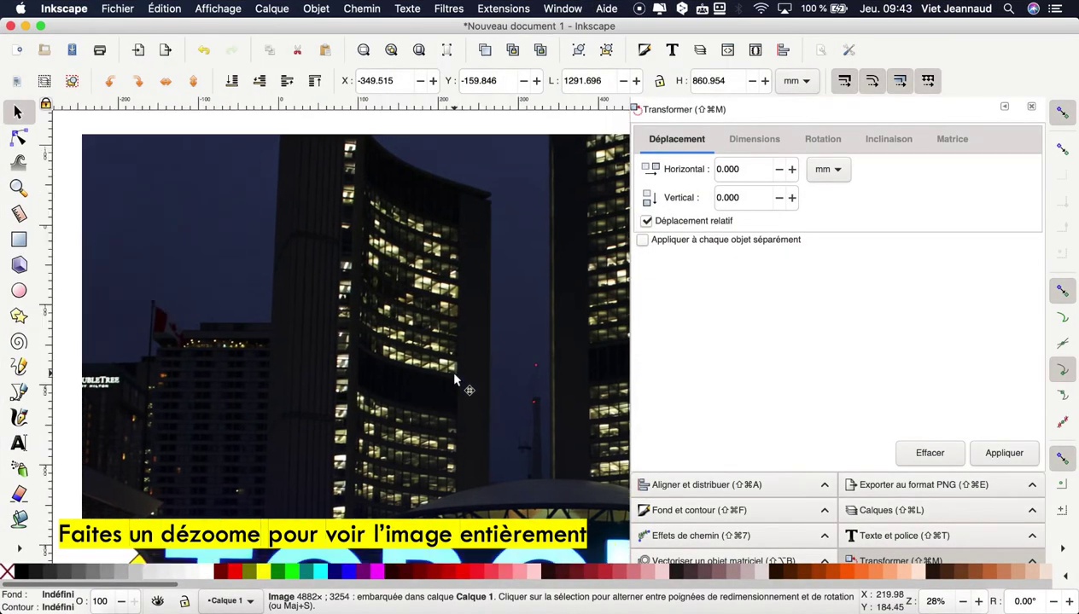
scroll(454, 379, "down", 1, "ctrl")
scroll(454, 379, "down", 1, "ctrl")
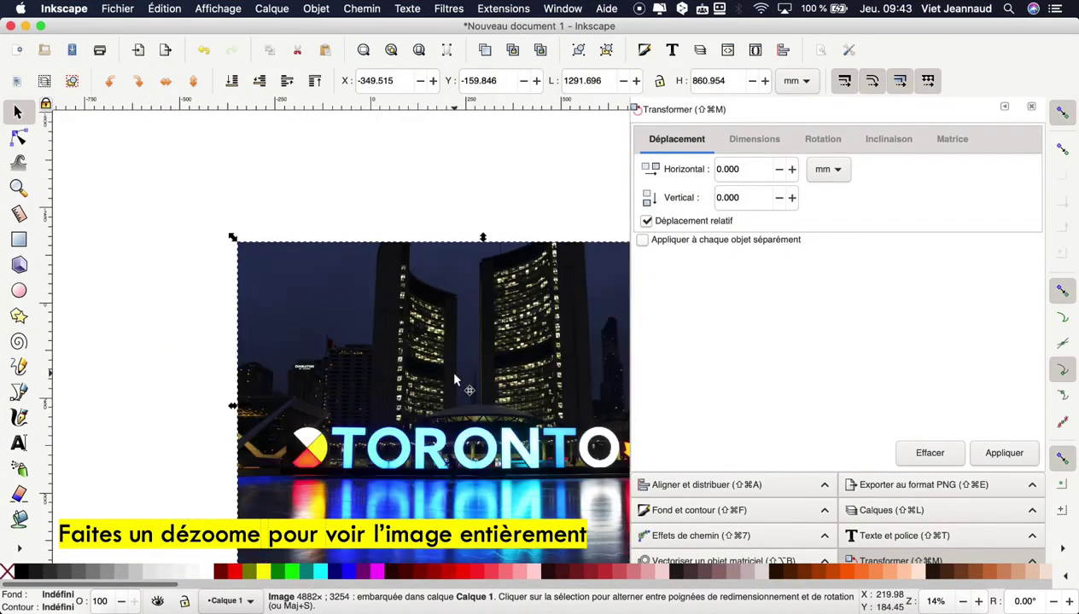
scroll(454, 379, "down", 4)
scroll(454, 378, "right", 4)
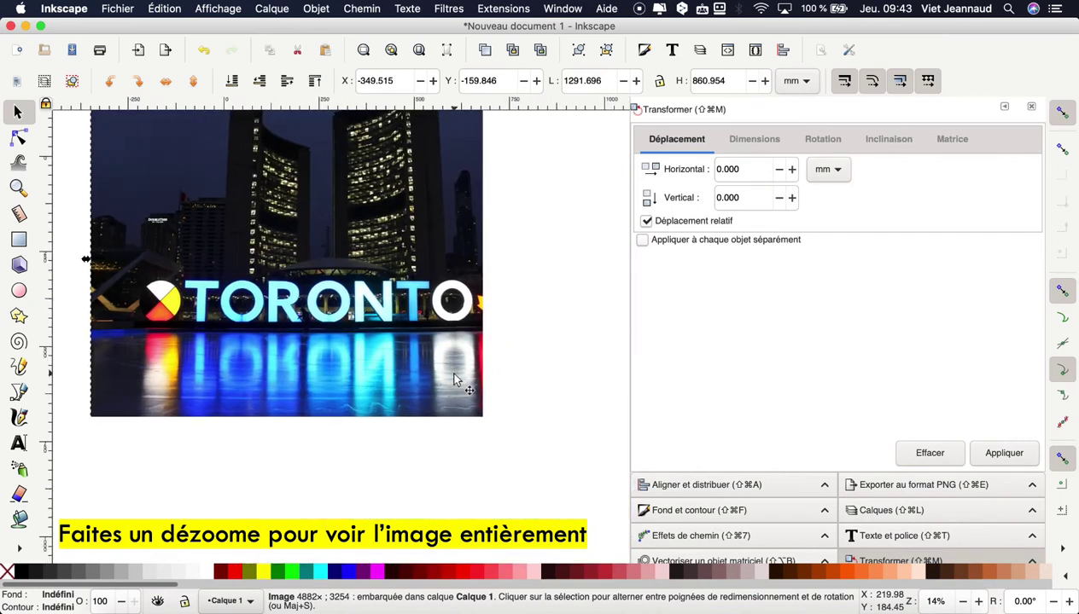
scroll(454, 378, "up", 3)
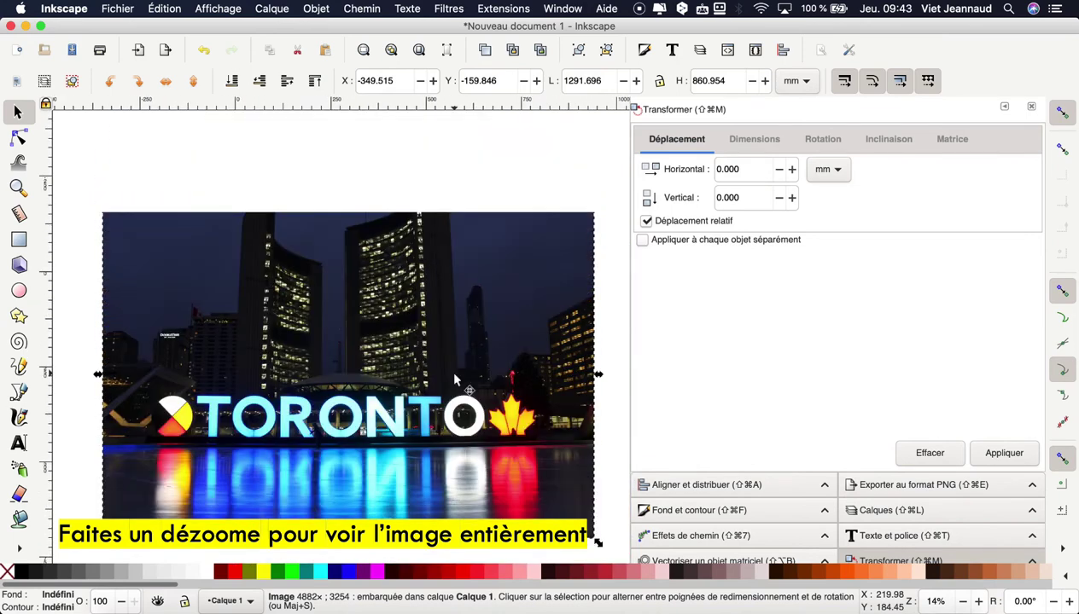
scroll(454, 379, "down", 1)
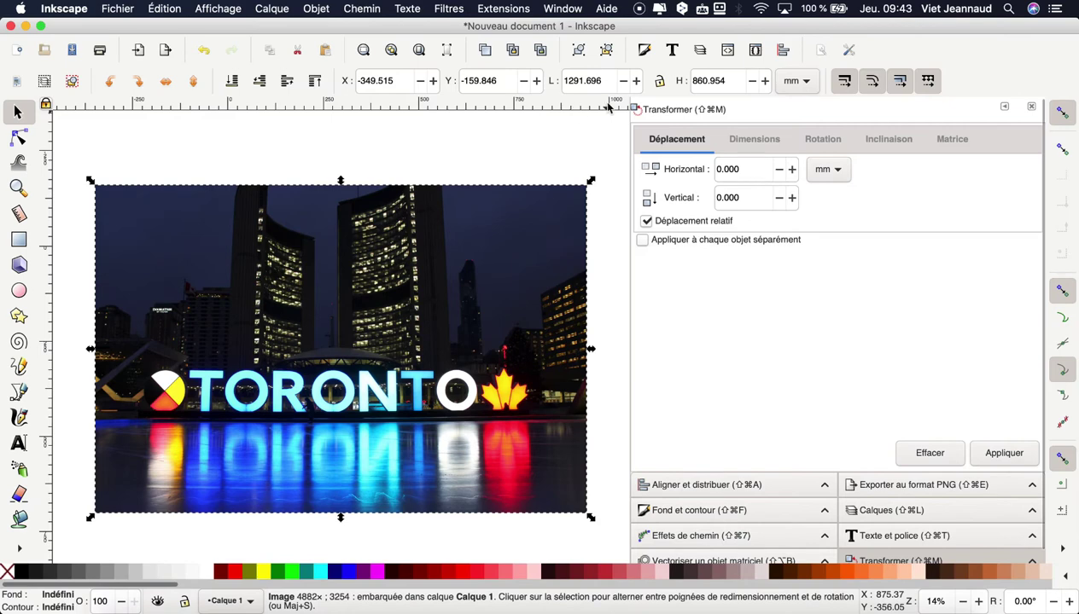
Step: Resize the photo proportionally to 200 × 133.306 mm and move it onto the page near its top
left_click(661, 84)
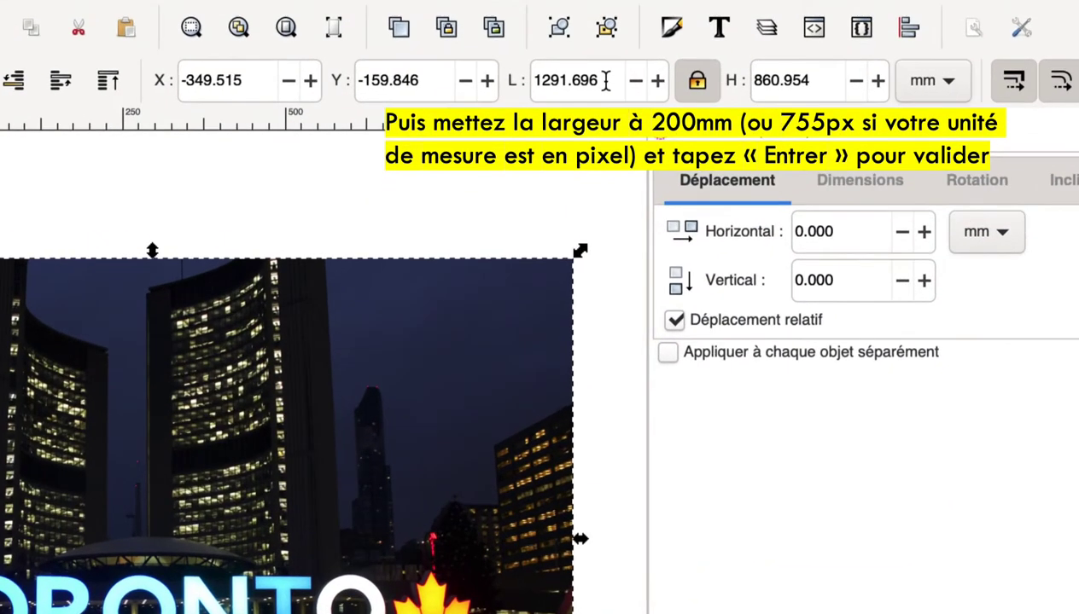
left_click(605, 81)
left_click_drag(601, 81, 531, 81)
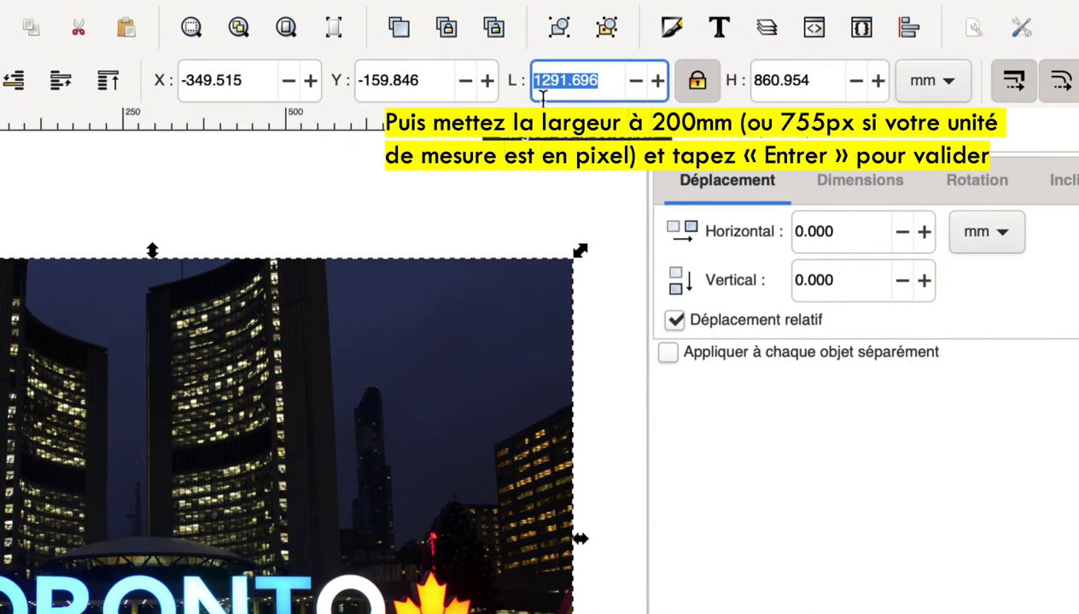
type("200")
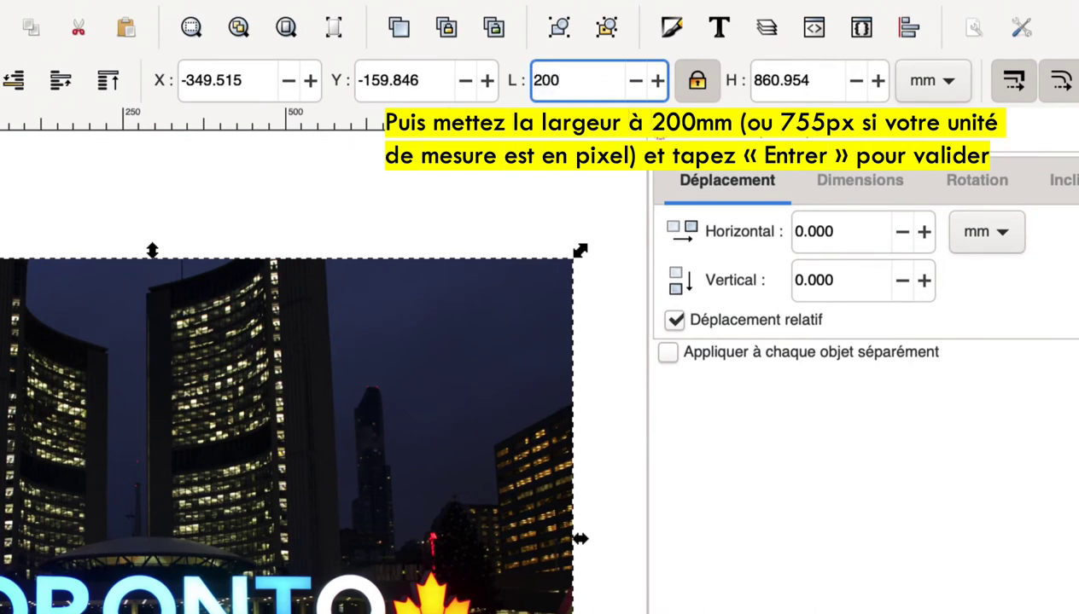
key("Return")
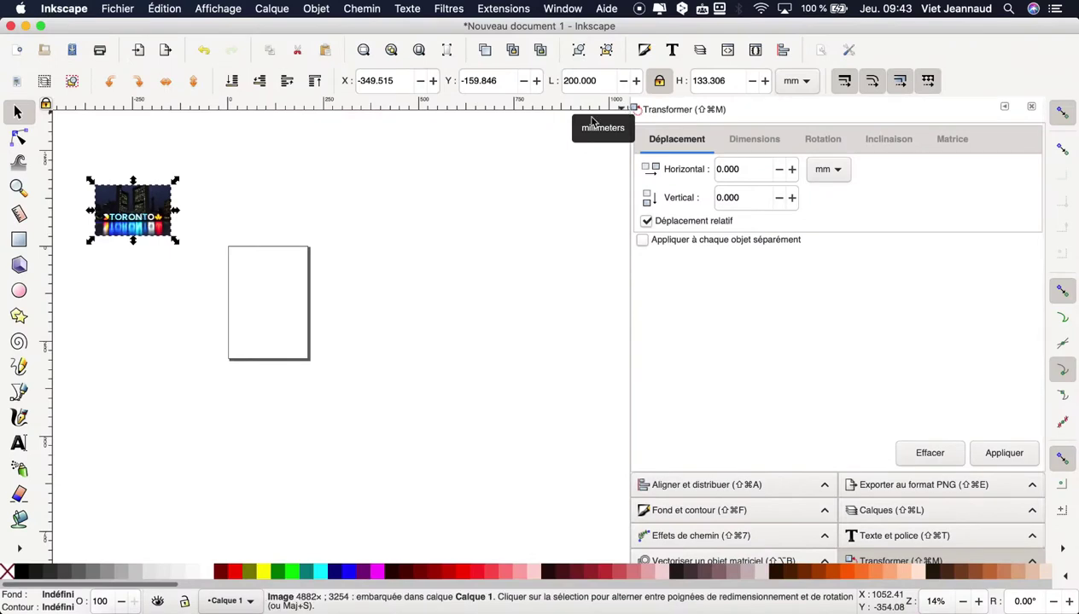
left_click_drag(152, 214, 277, 289)
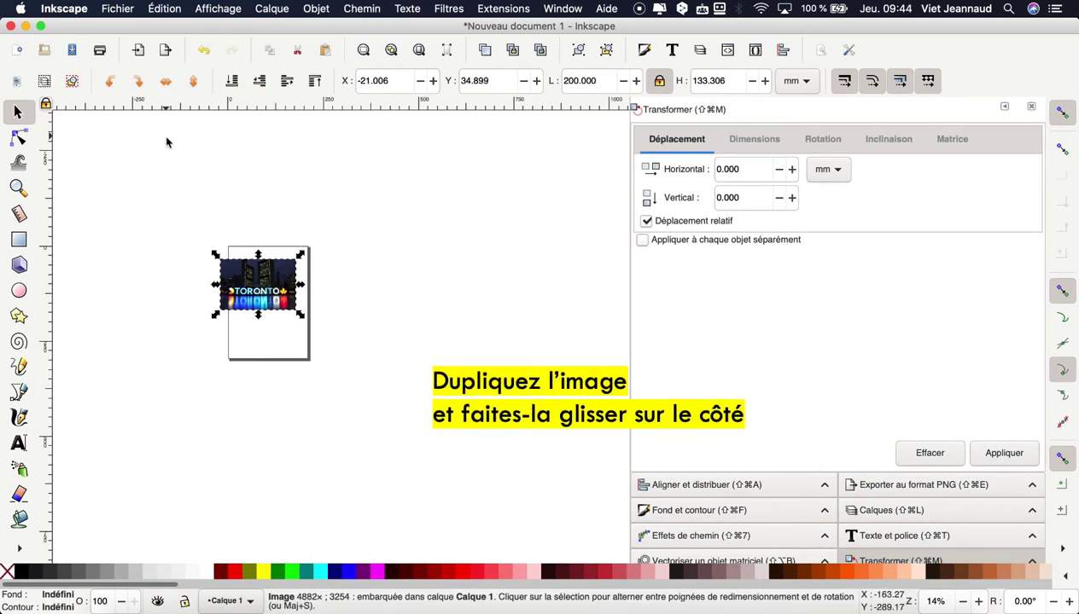
Step: Duplicate the resized photo and place the copy just outside the page's right edge
left_click(166, 8)
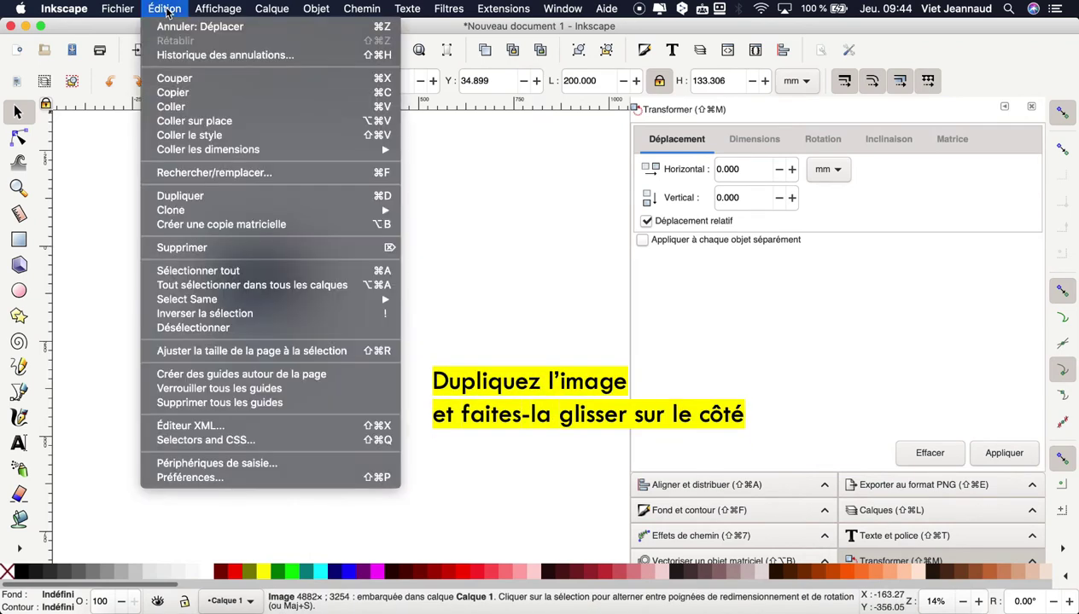
left_click(212, 198)
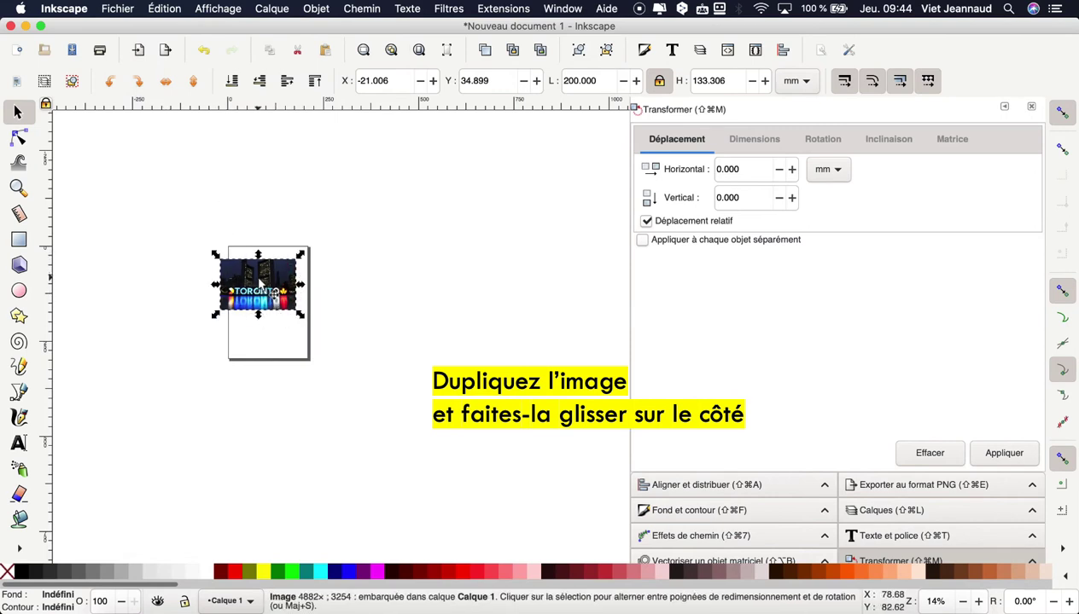
left_click_drag(258, 282, 360, 281)
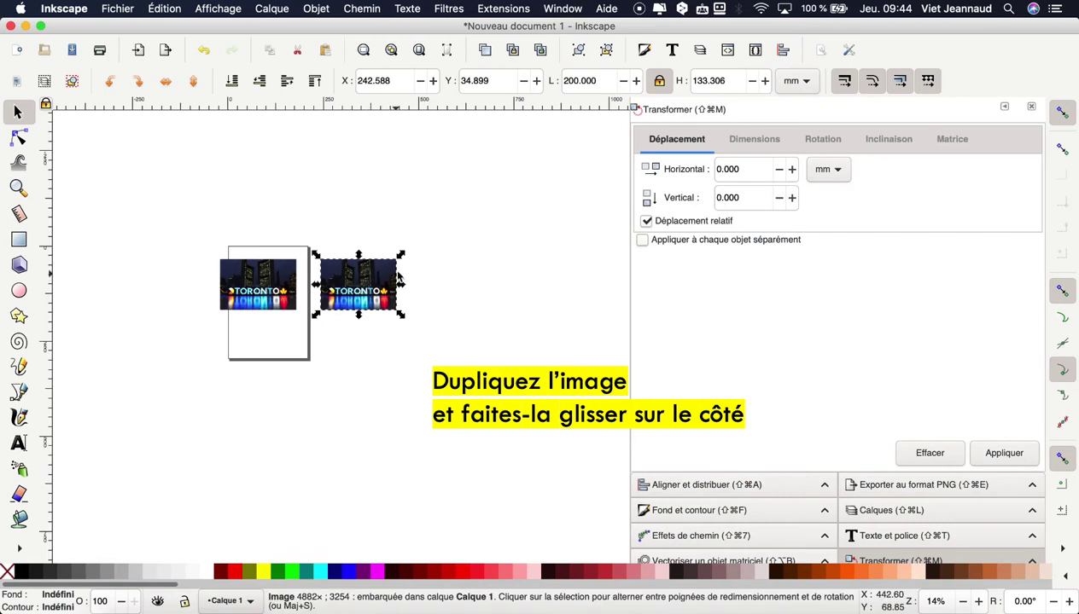
left_click(424, 295)
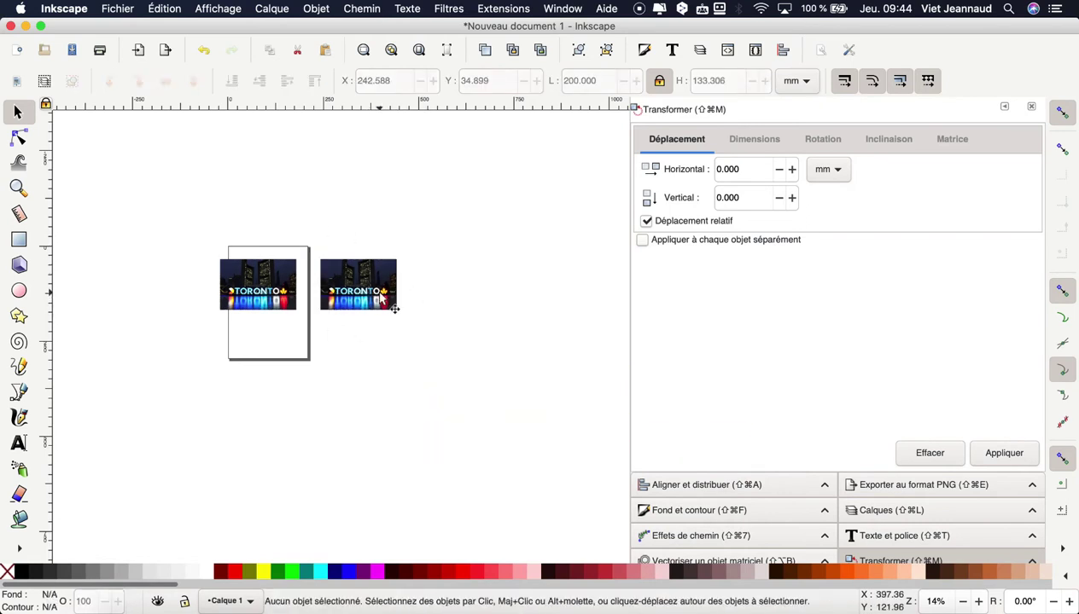
scroll(381, 293, "up", 1)
scroll(380, 294, "up", 2)
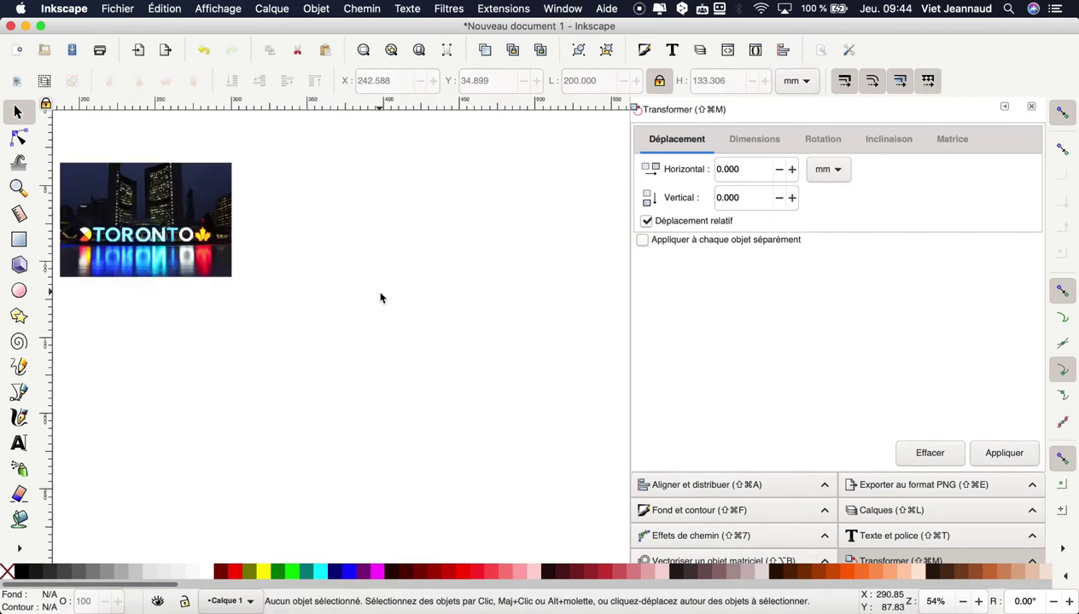
scroll(381, 294, "up", 2)
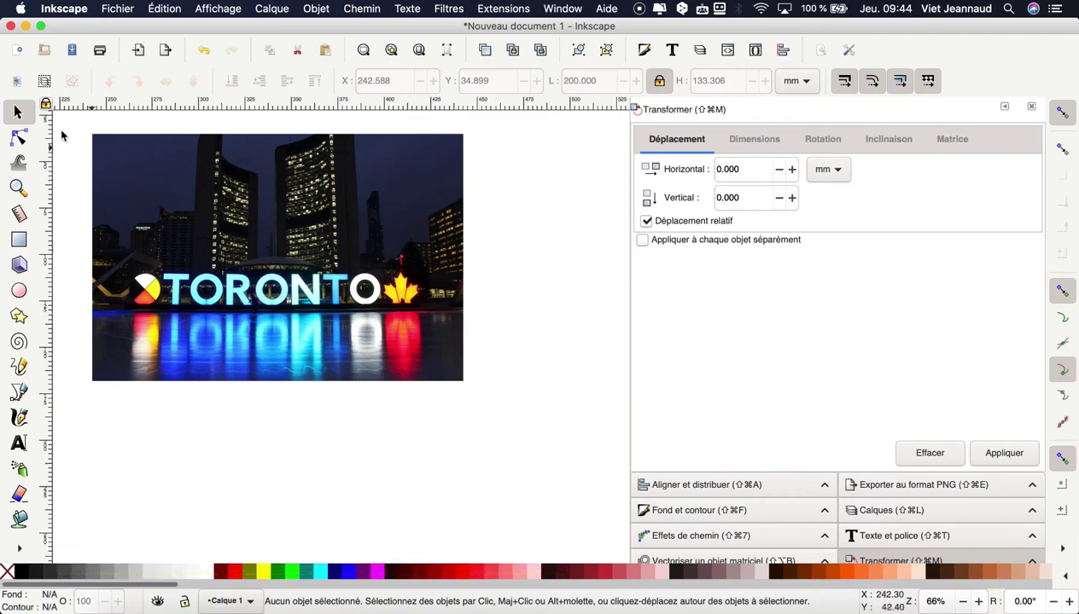
Step: Draw a 25.846 × 25.038 mm grey square over the maple leaf at the end of the Toronto sign
left_click(19, 241)
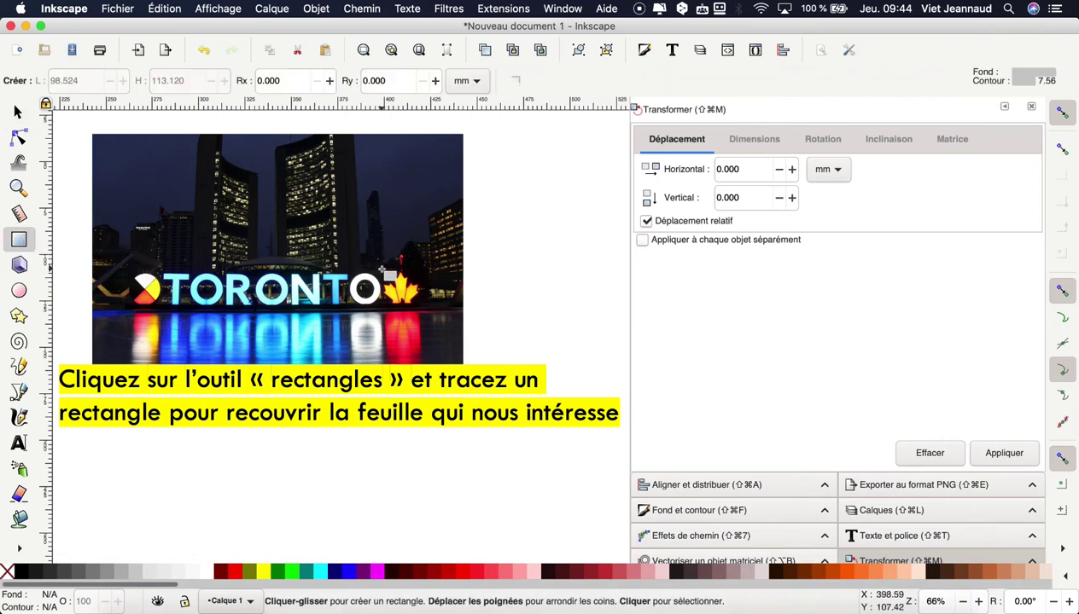
left_click_drag(380, 268, 424, 310)
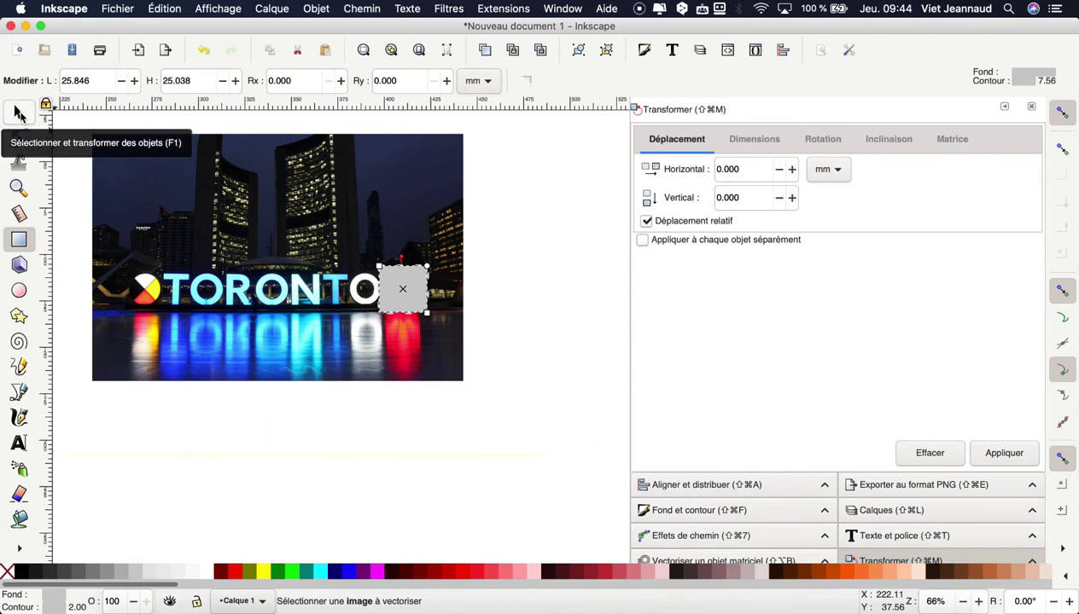
left_click(18, 113)
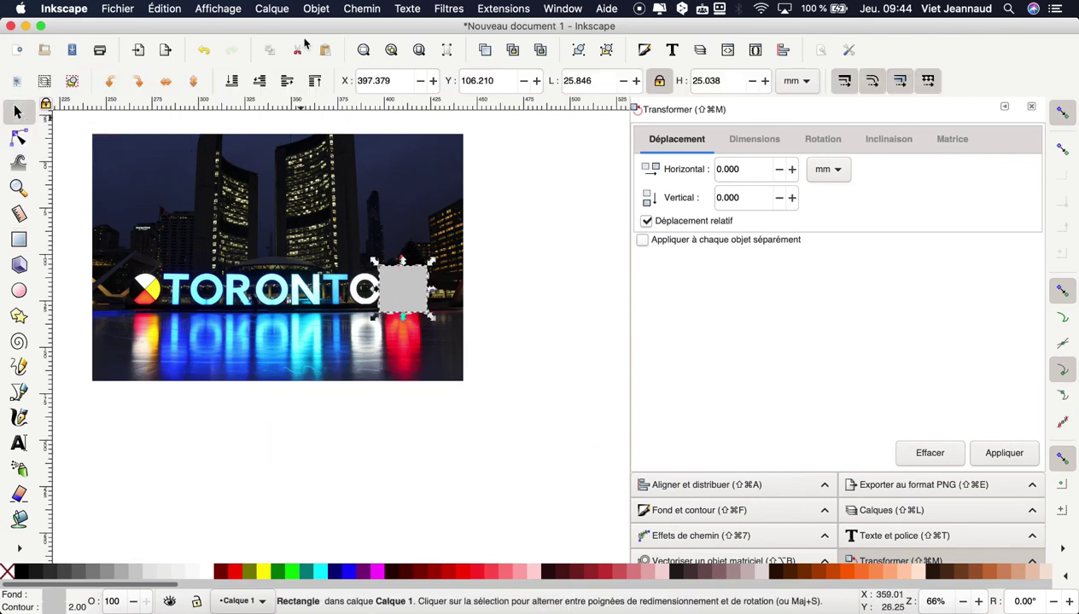
left_click(316, 10)
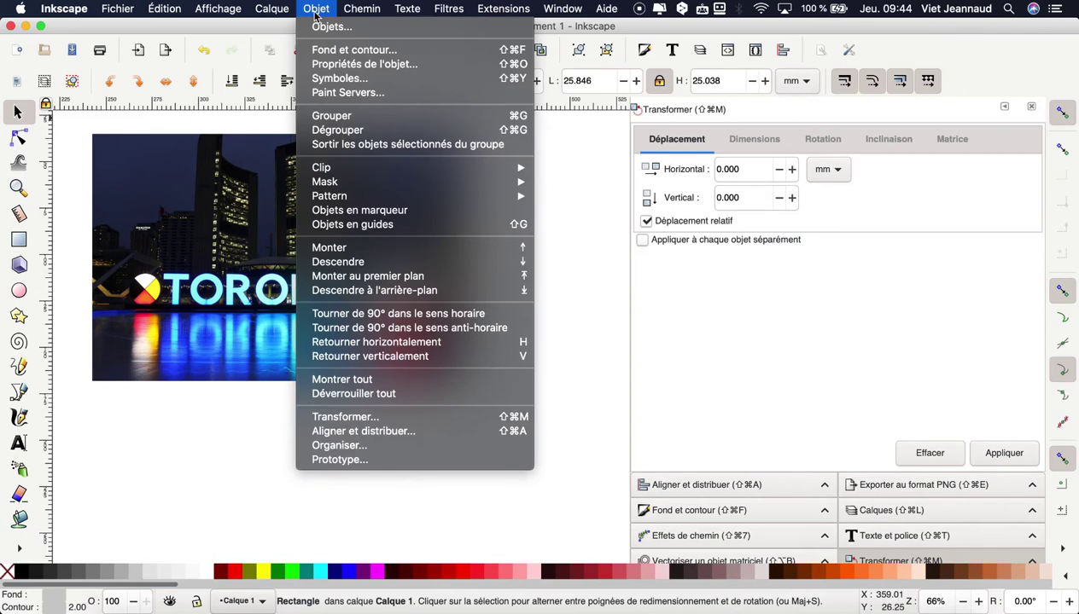
Step: Lower the grey square's opacity to 65.4% in Fill and Stroke so the maple leaf shows through
left_click(403, 51)
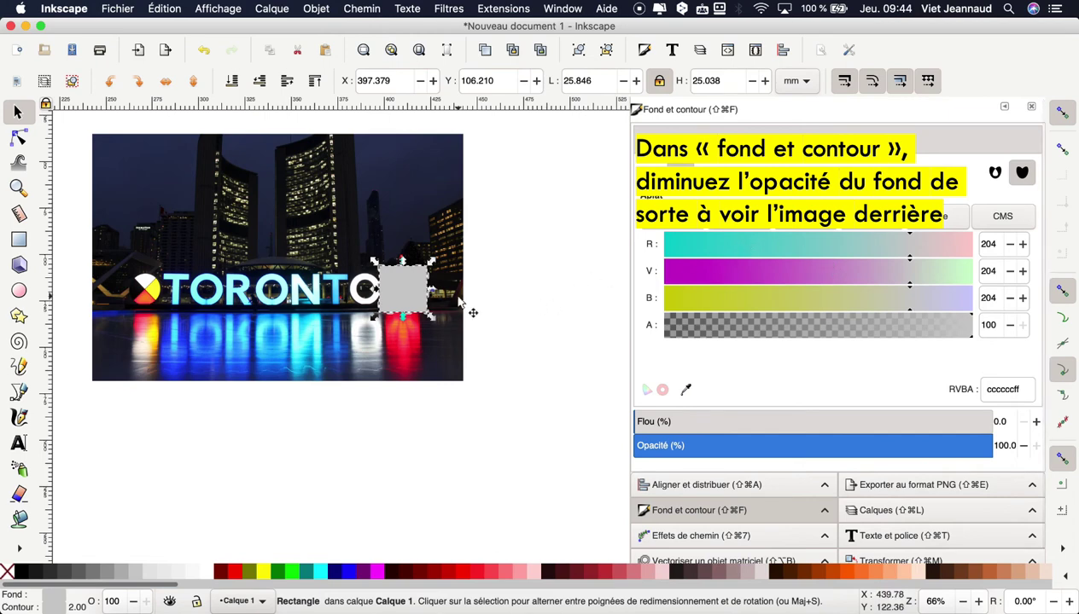
scroll(407, 307, "up", 2)
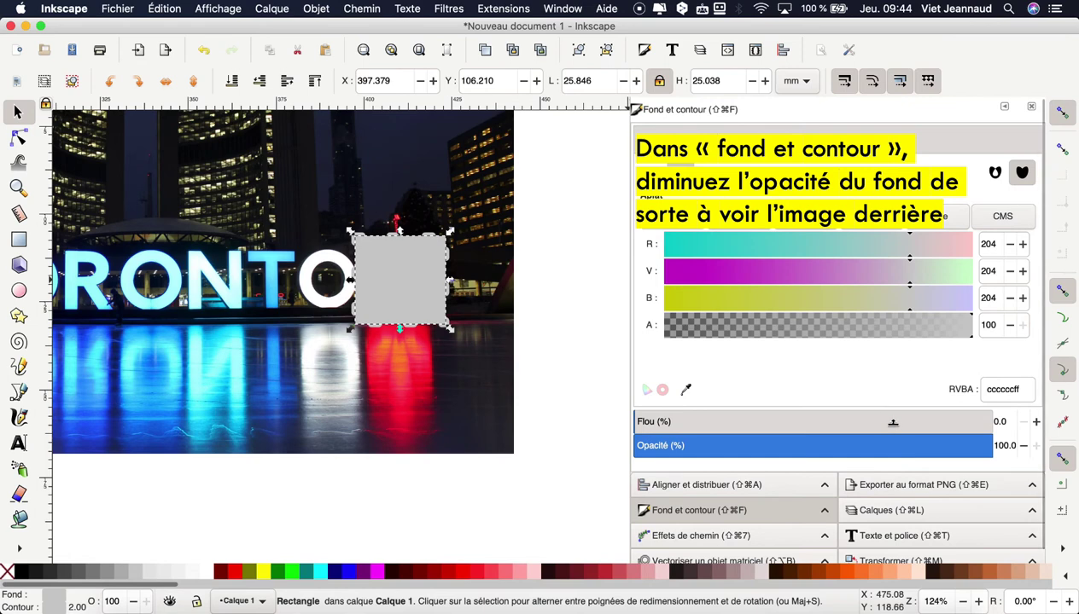
left_click_drag(960, 446, 857, 450)
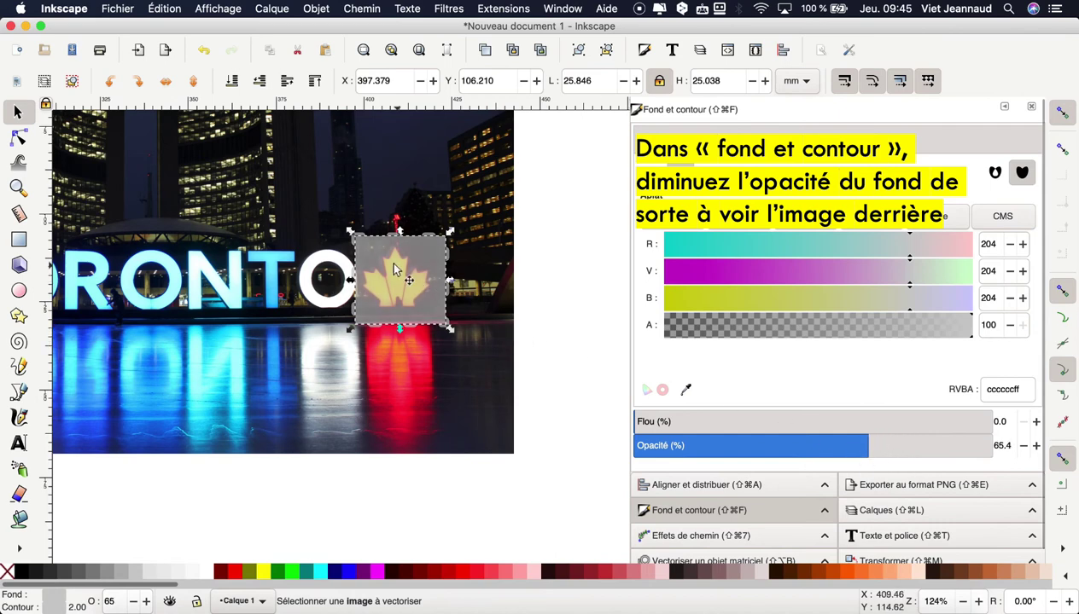
scroll(394, 269, "up", 2)
scroll(393, 269, "up", 1)
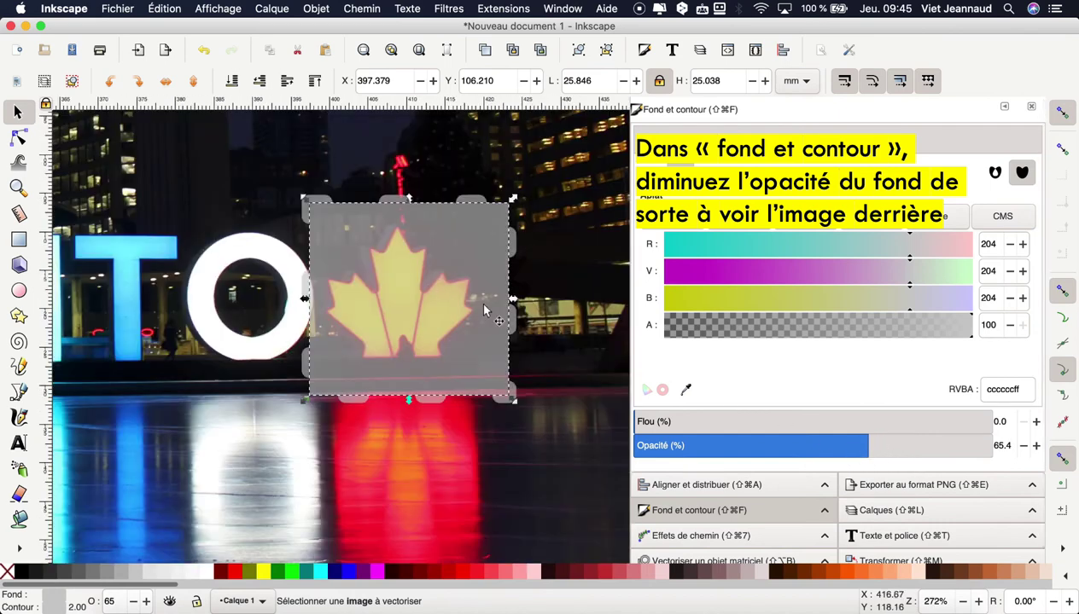
left_click_drag(304, 301, 306, 301)
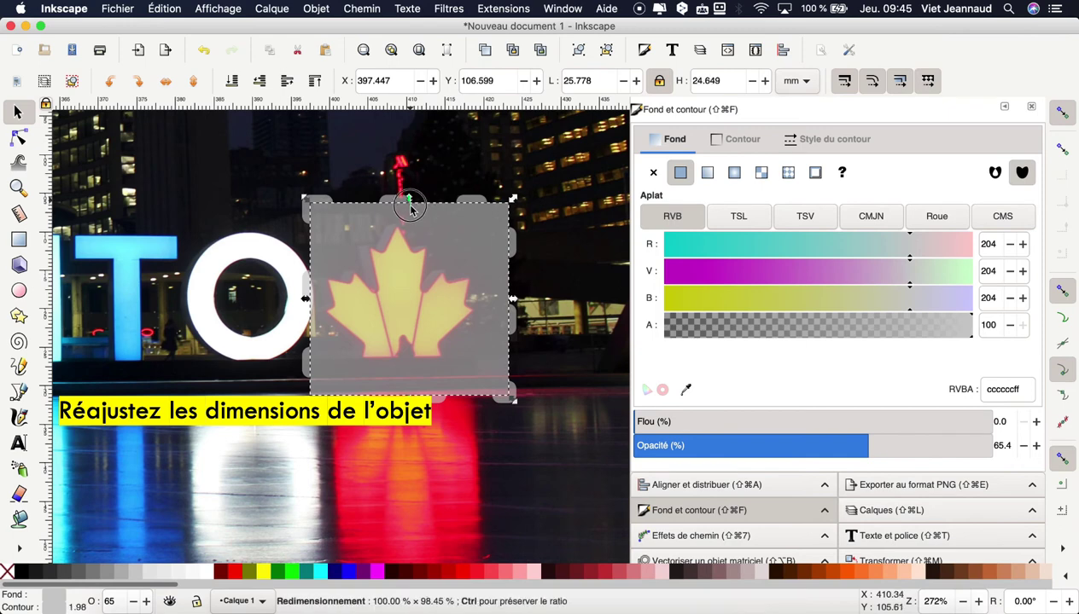
Step: Trim the square's top, bottom-right and left edges to a snug 22.377 × 20.746 mm around the leaf
left_click_drag(408, 200, 409, 226)
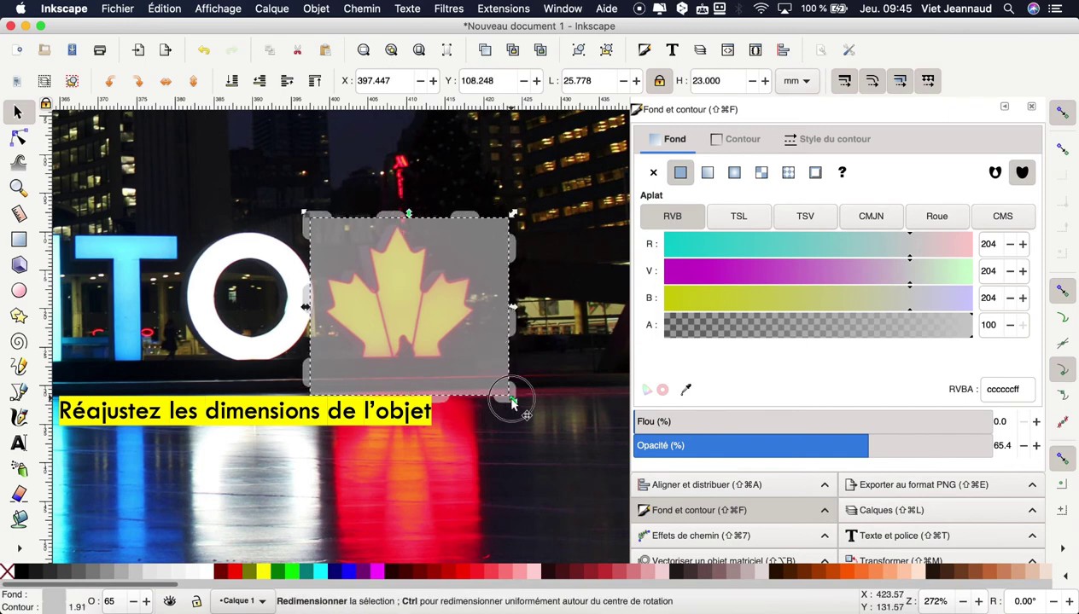
left_click_drag(511, 398, 490, 379)
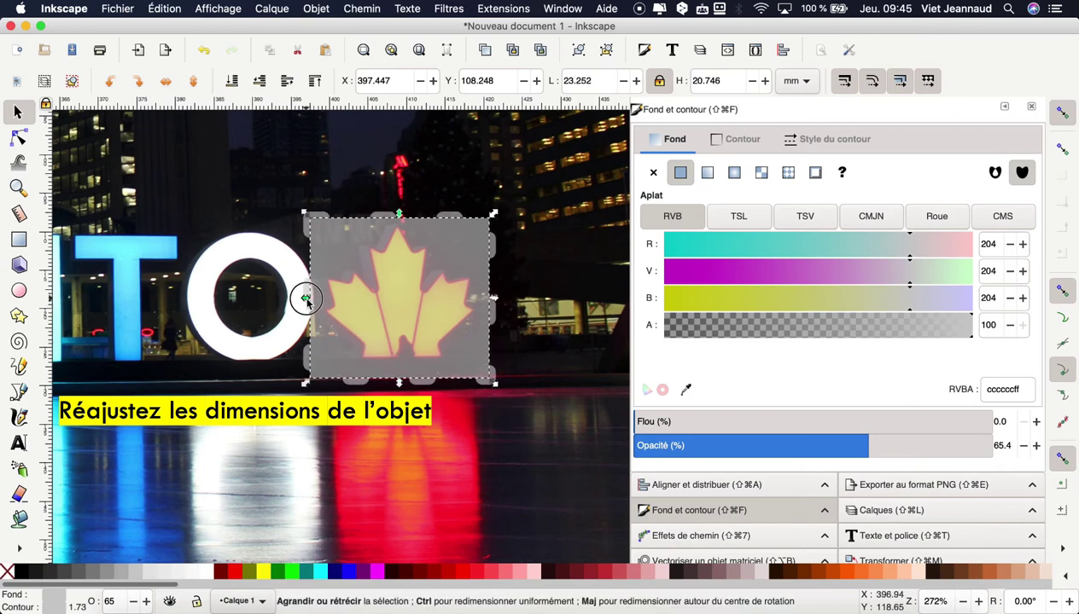
left_click_drag(305, 298, 313, 299)
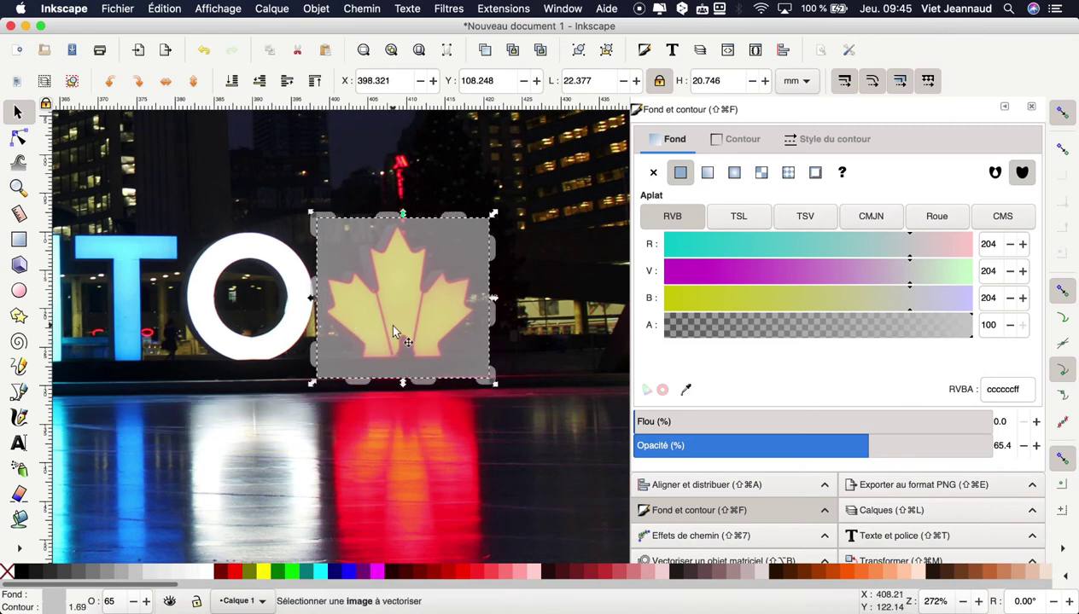
scroll(388, 321, "down", 1)
scroll(394, 331, "down", 2)
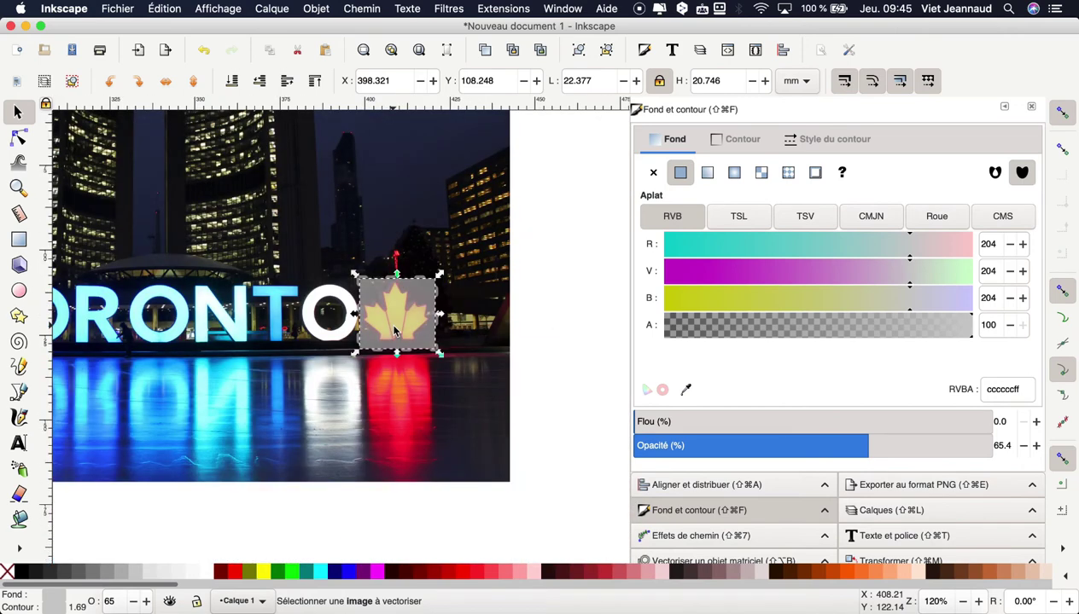
scroll(394, 331, "down", 1)
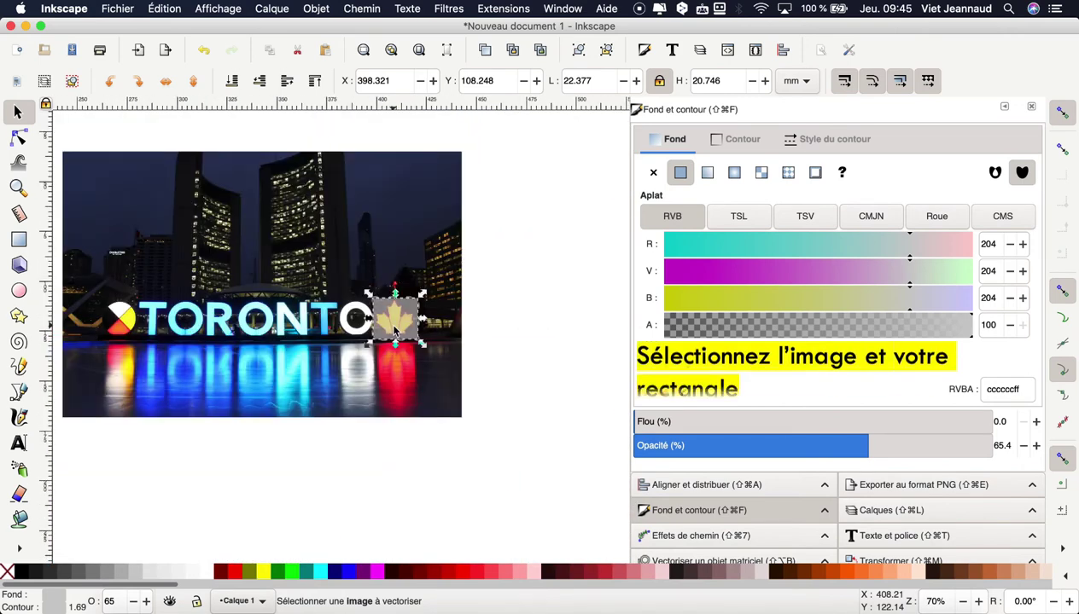
Step: Select the photo together with the square and set the square as the photo's clip
scroll(395, 331, "left", 5)
scroll(394, 331, "up", 2)
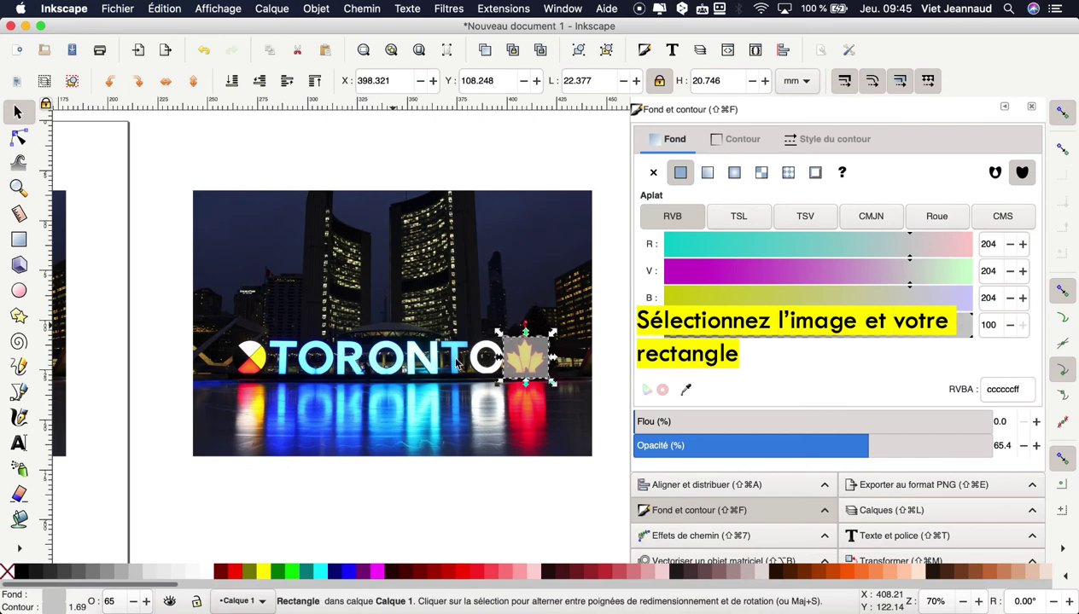
key("shift")
left_click(410, 294, "shift")
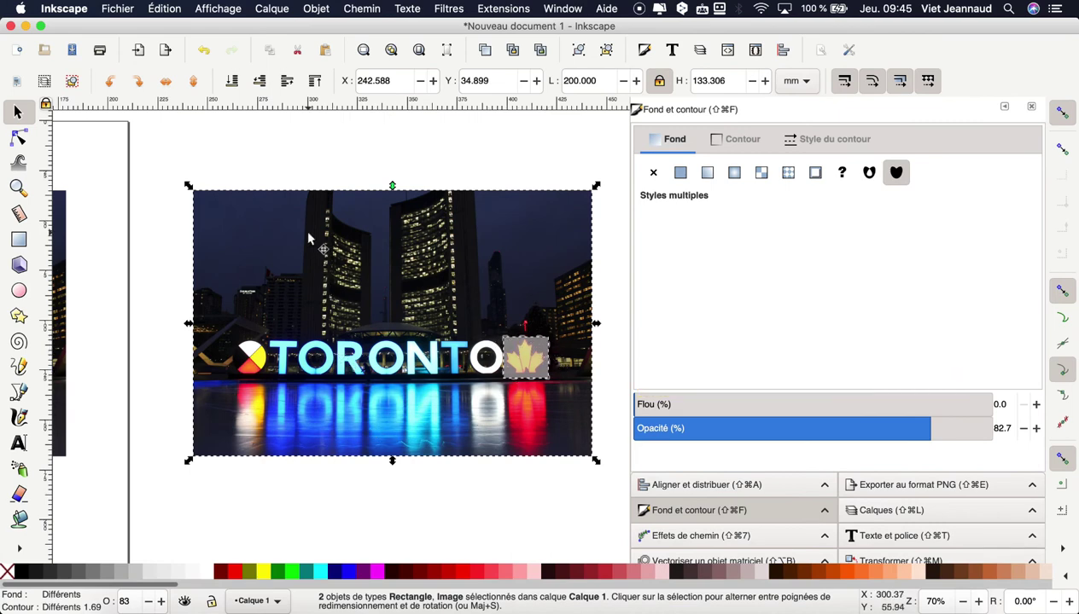
left_click(316, 8)
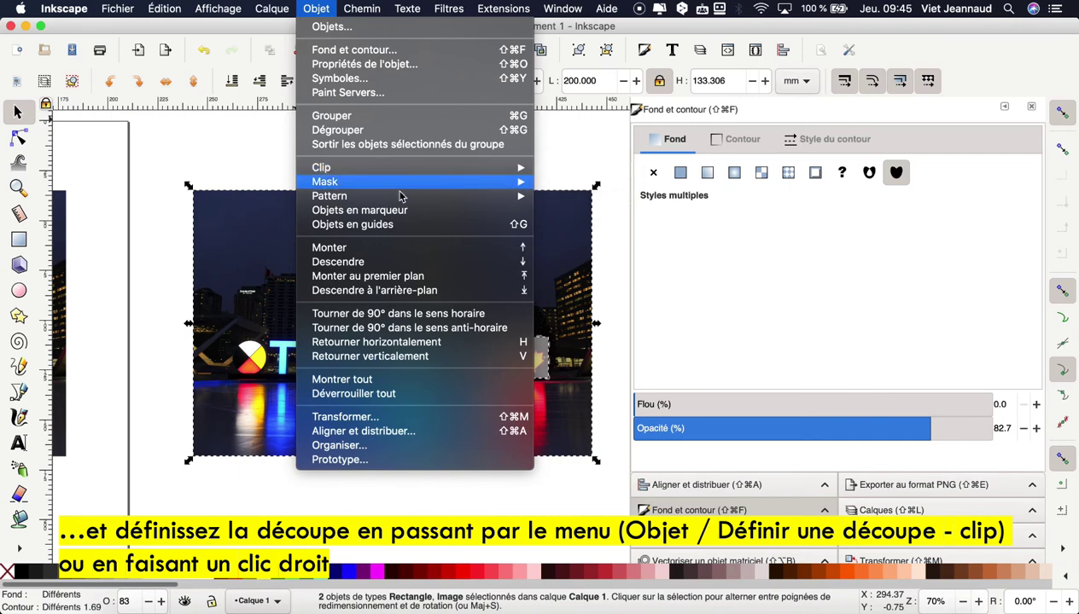
left_click(275, 263)
right_click(275, 263)
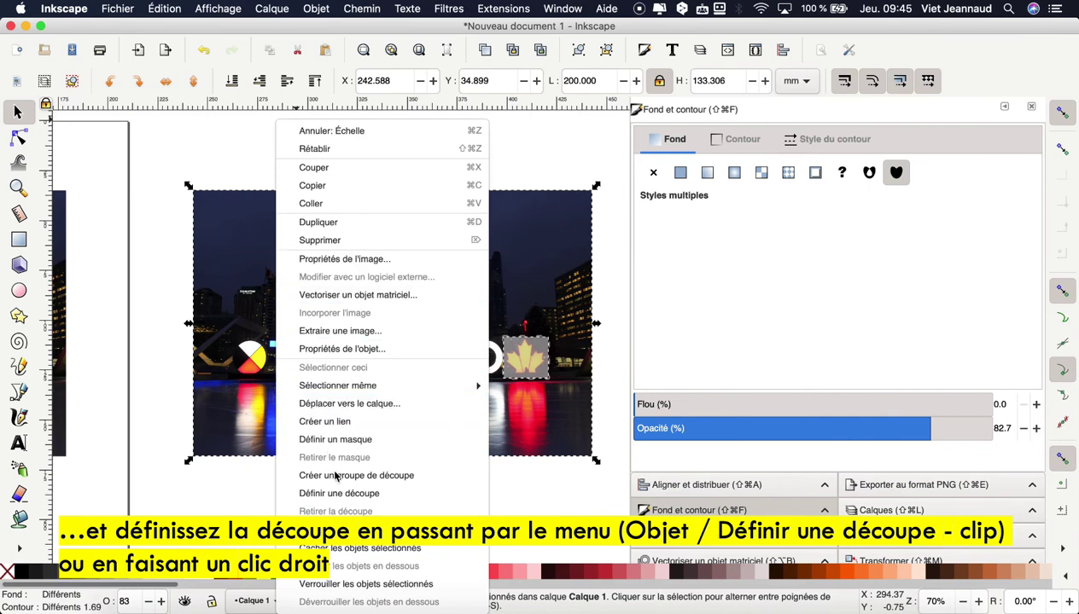
left_click(392, 500)
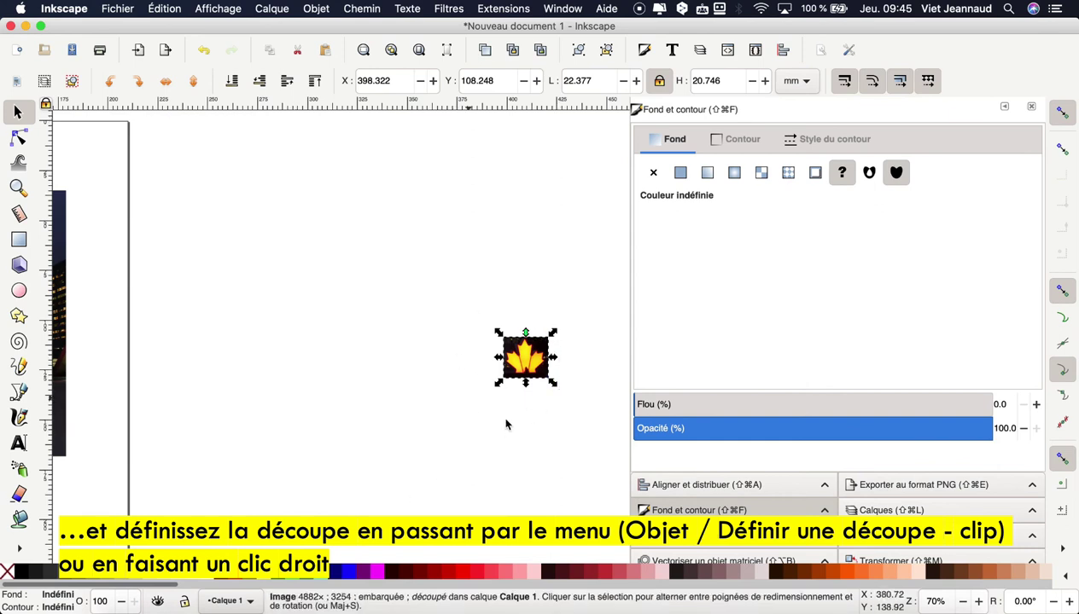
Step: Move the clipped maple-leaf crop straight left to X 230.488 mm, beside the page
left_click(550, 402)
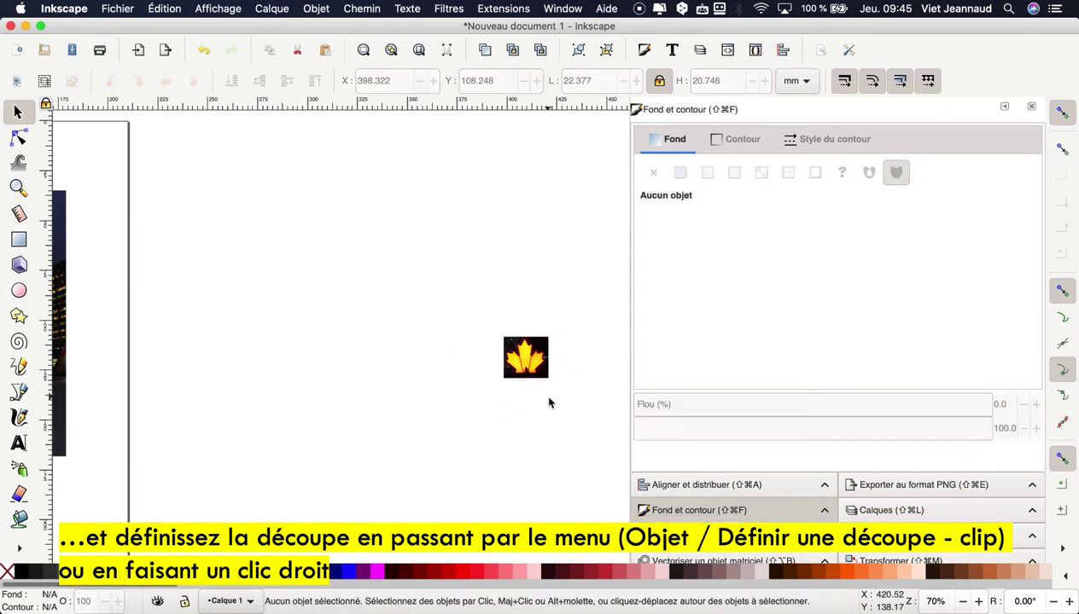
left_click(533, 355)
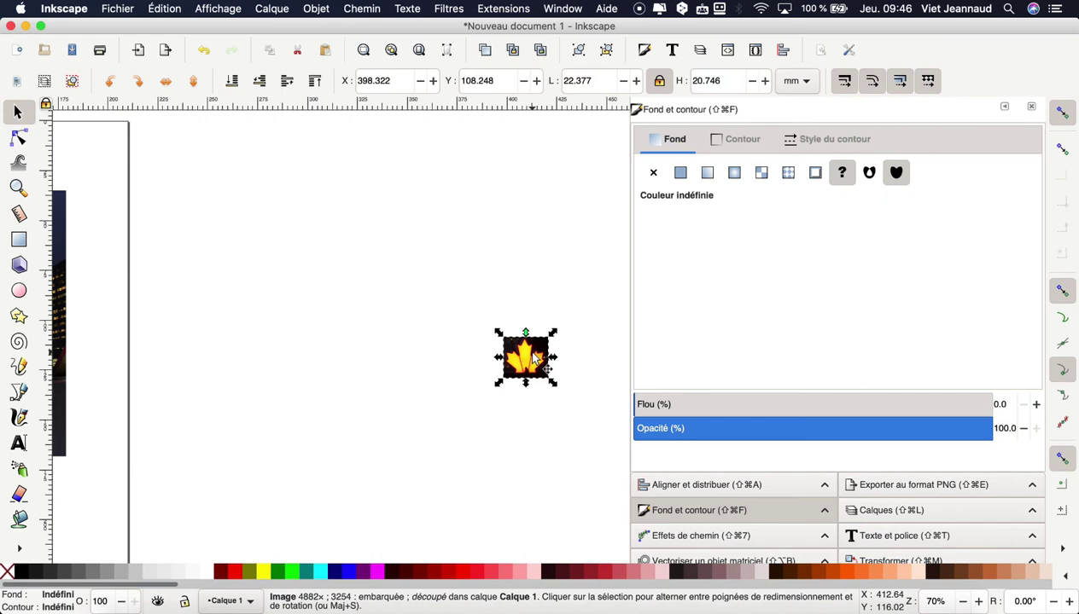
key("ctrl")
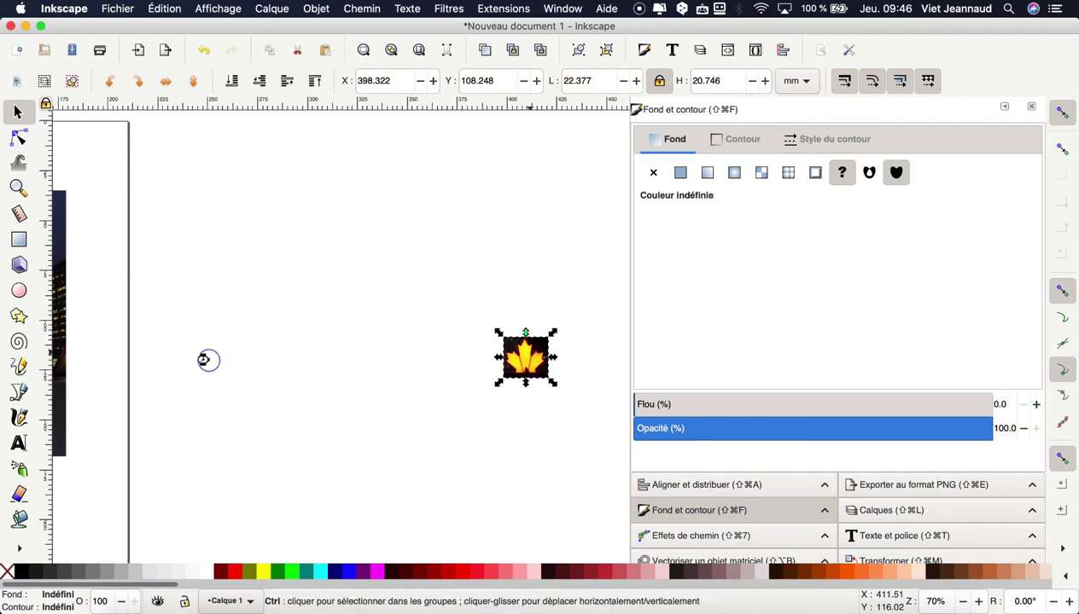
left_click_drag(204, 360, 196, 366)
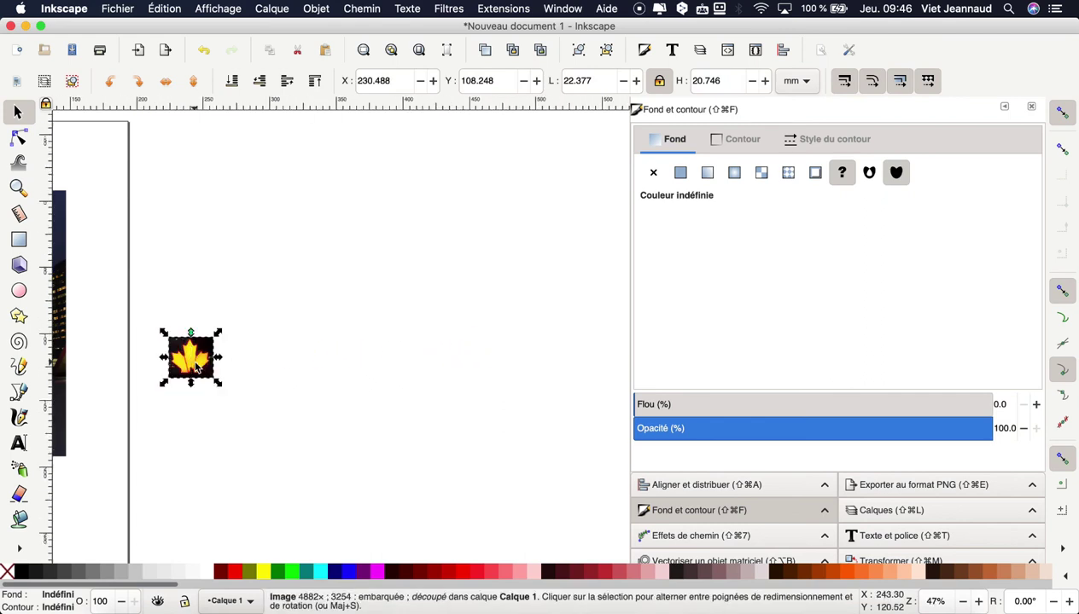
scroll(195, 367, "down", 3)
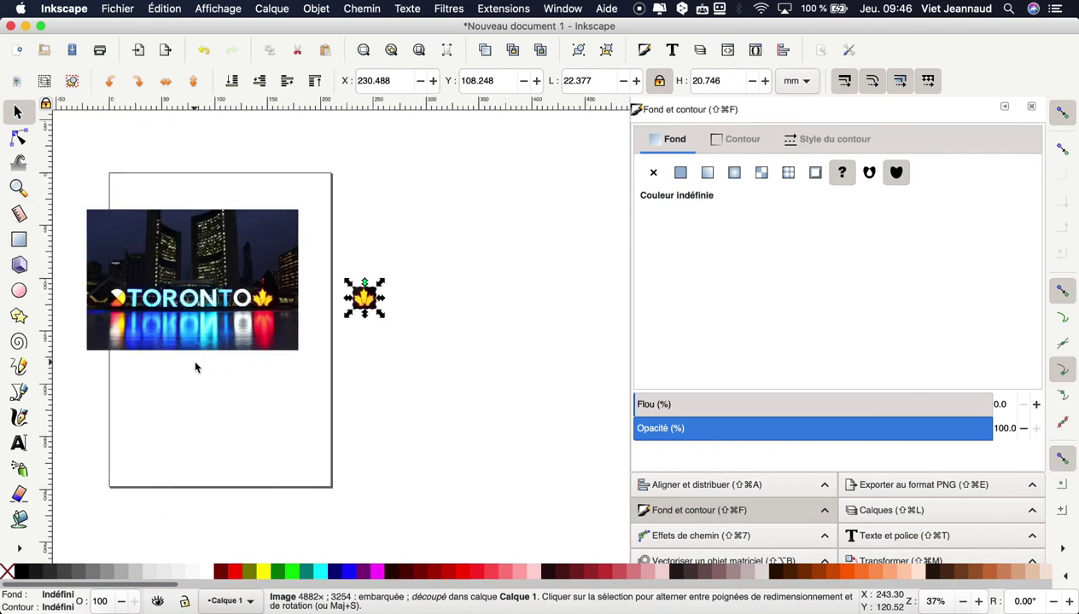